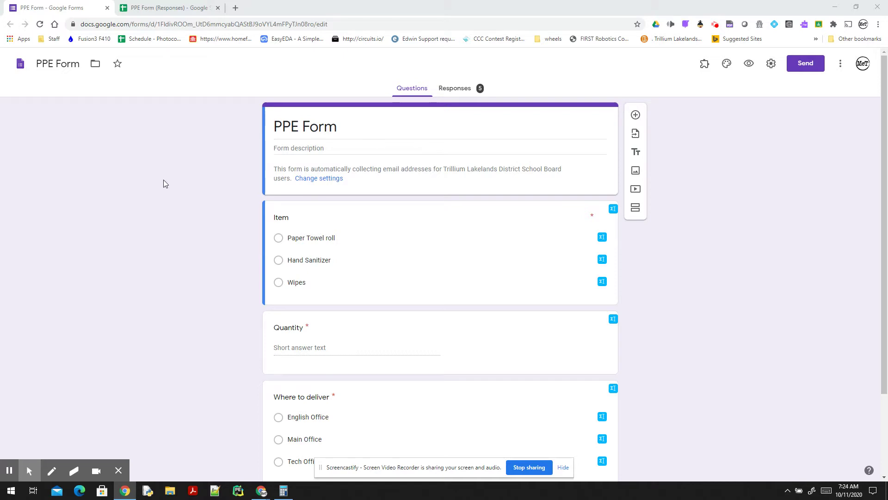
# - Examine the Item, Quantity, Where to deliver and Notes questions in the PPE Form
pyautogui.scroll(-2, 162, 171)
pyautogui.scroll(2, 155, 163)
pyautogui.scroll(-1, 296, 178)
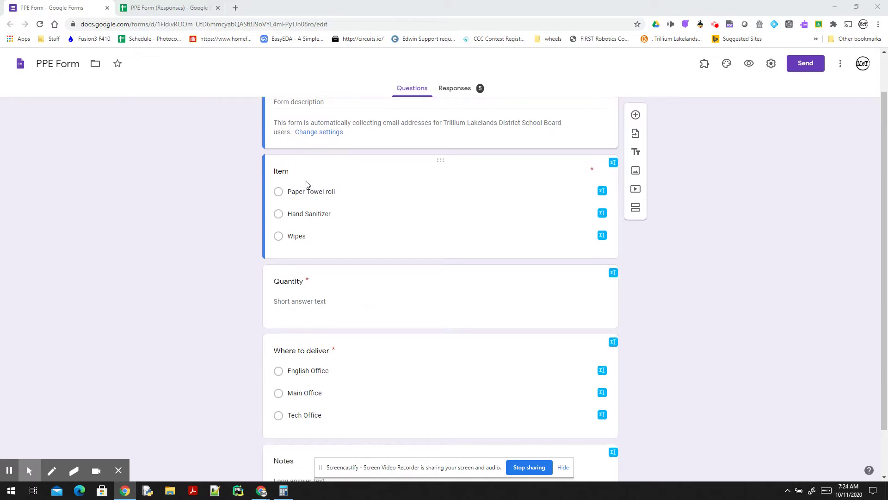
pyautogui.scroll(1, 307, 184)
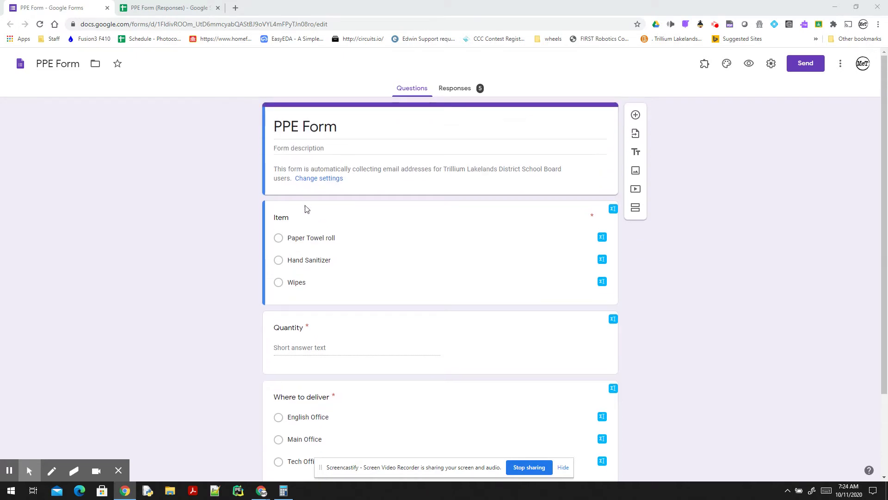
pyautogui.click(282, 219)
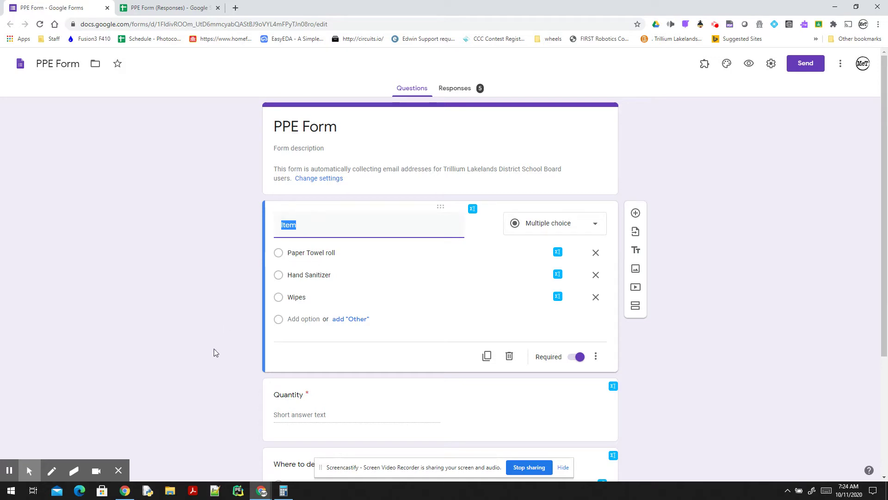
pyautogui.click(255, 375)
pyautogui.scroll(-2, 255, 376)
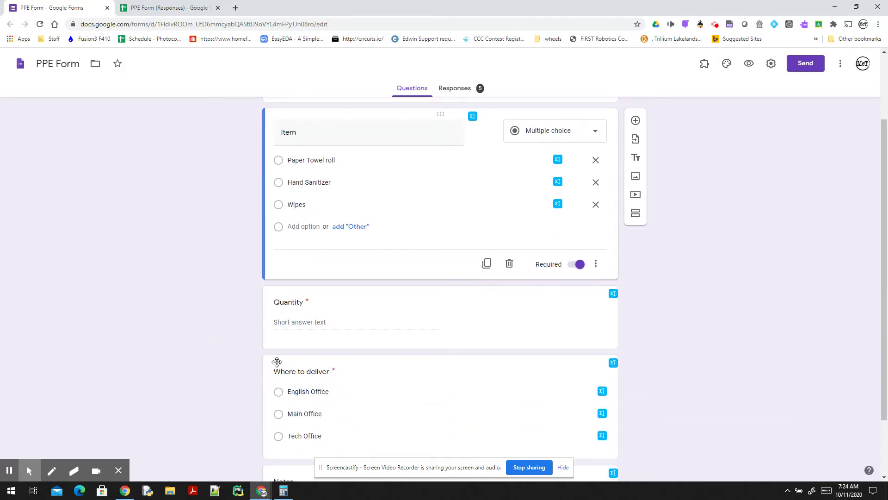
pyautogui.scroll(-2, 296, 326)
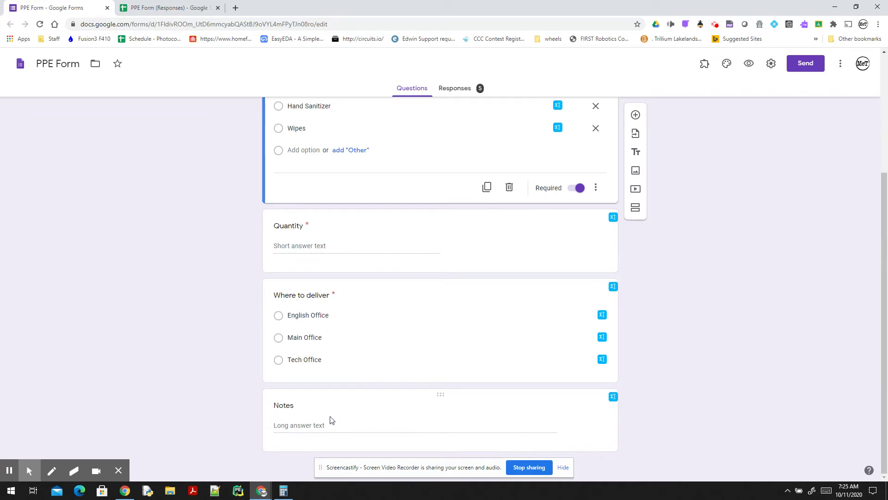
pyautogui.scroll(3, 301, 417)
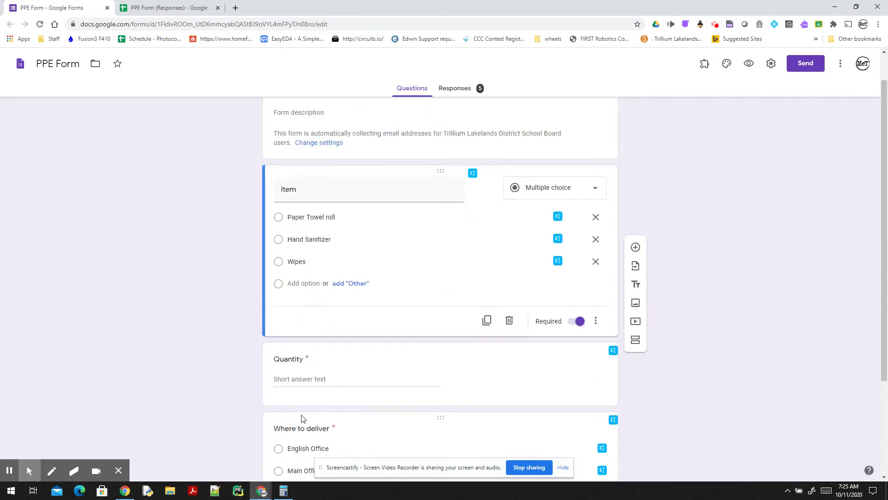
pyautogui.scroll(-3, 302, 416)
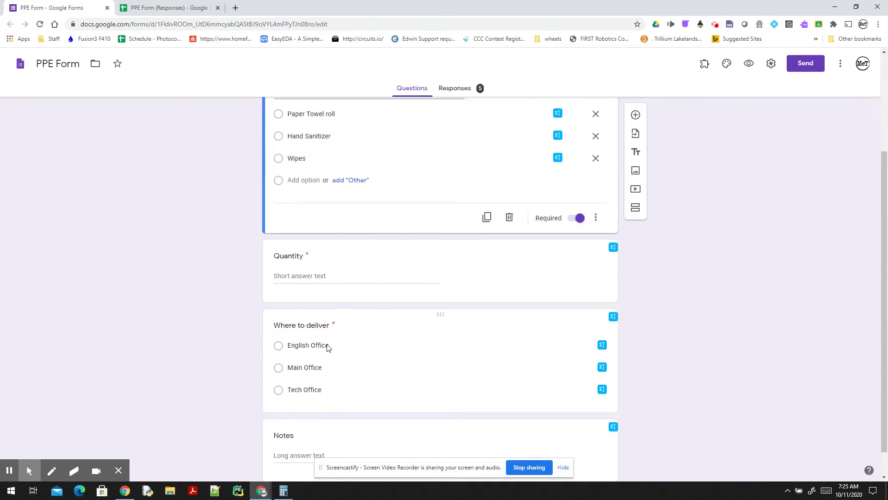
pyautogui.scroll(3, 353, 281)
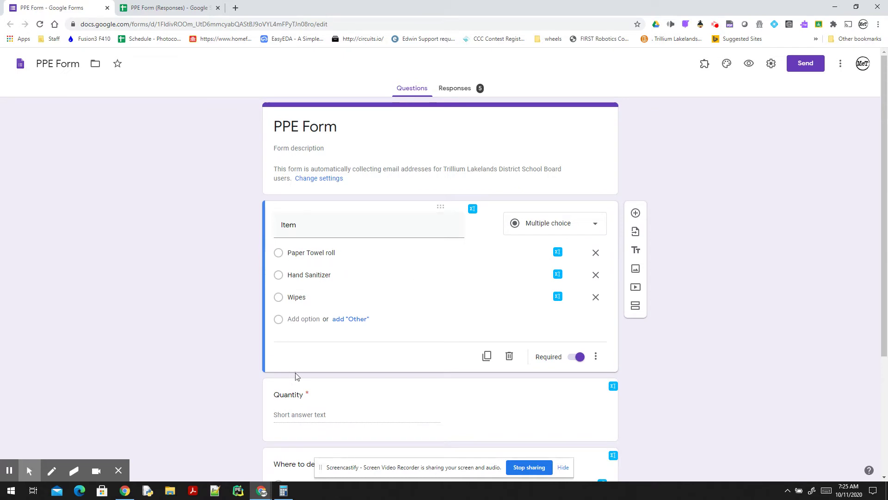
pyautogui.scroll(-2, 314, 393)
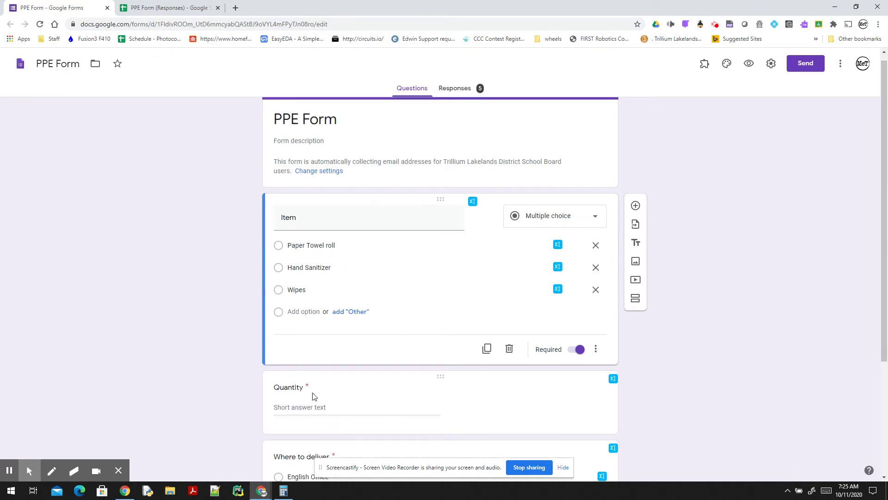
pyautogui.scroll(2, 312, 379)
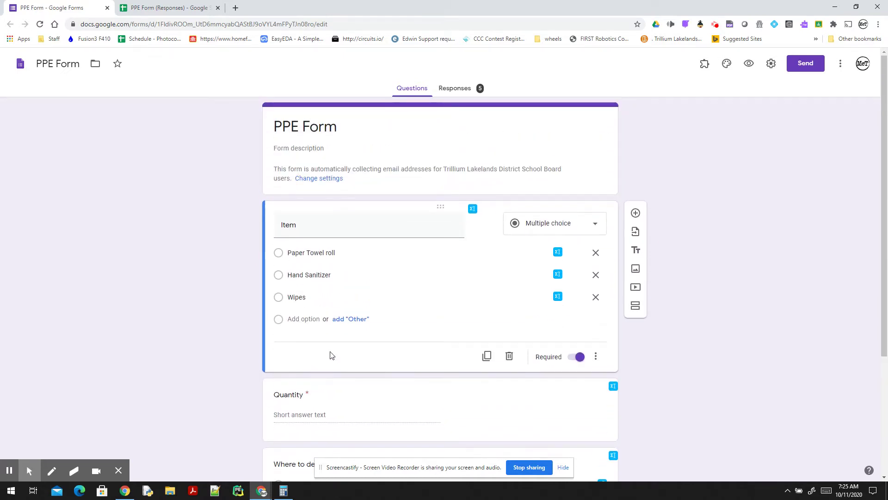
# - Open the form's responses spreadsheet and create a pivot table on a new sheet from the range 'Form Responses 1'!A:F
pyautogui.click(441, 89)
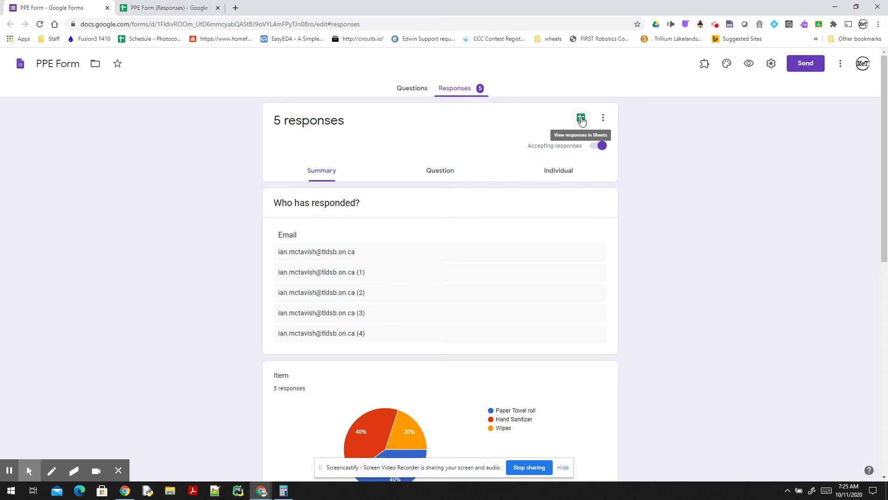
pyautogui.click(150, 9)
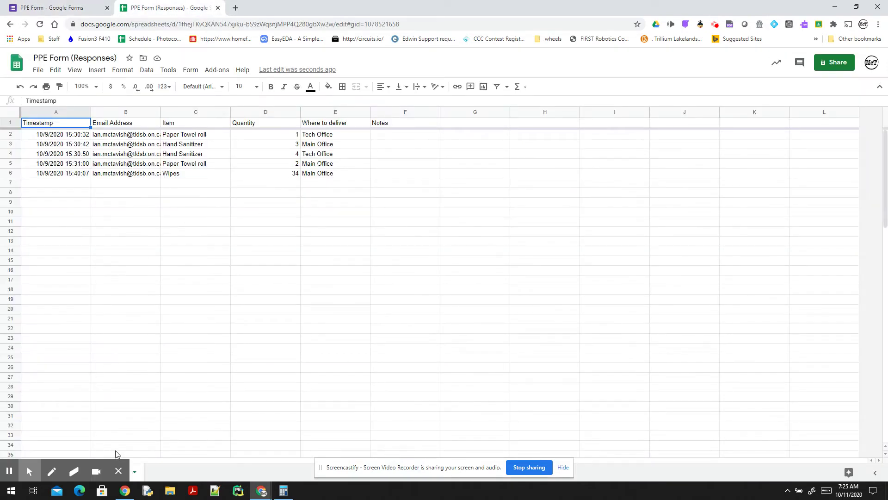
pyautogui.click(148, 71)
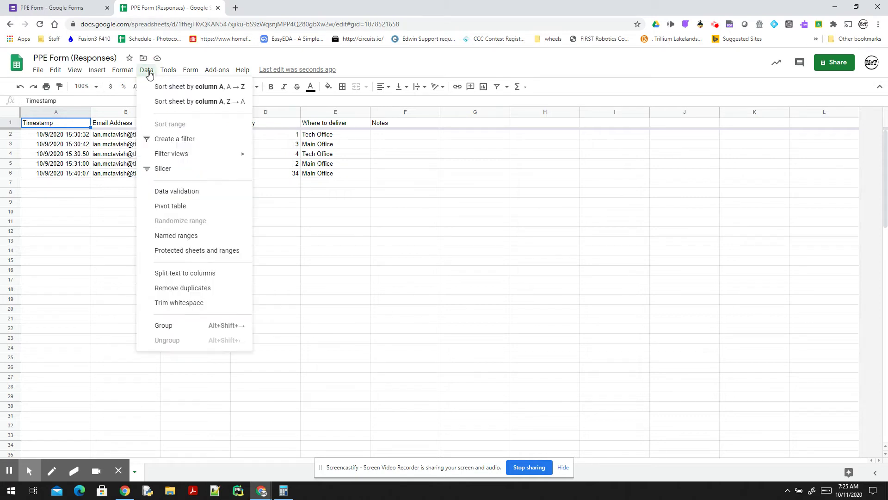
pyautogui.click(169, 210)
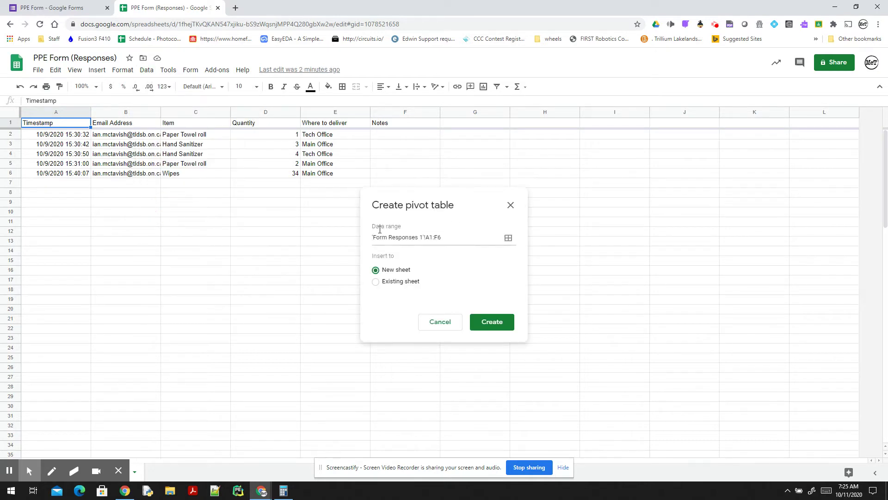
pyautogui.click(434, 240)
pyautogui.click(432, 238)
pyautogui.click(495, 324)
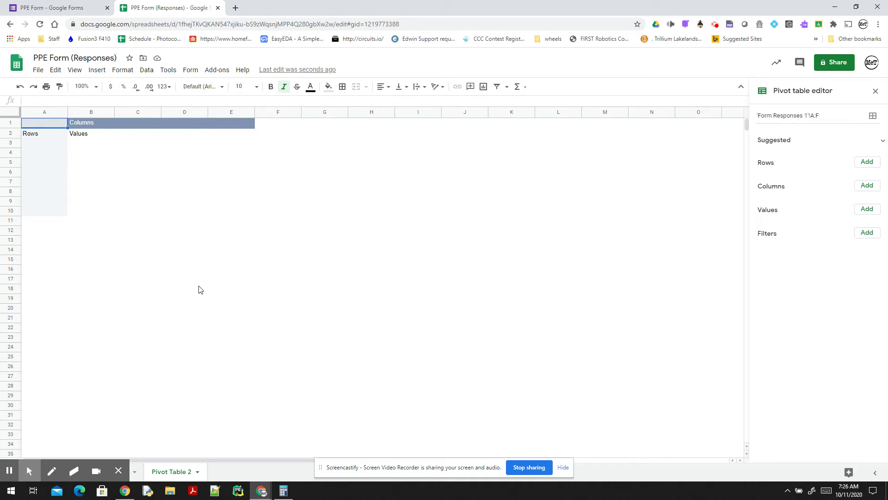
# - Select empty cells outside the pivot table and reselect the table to bring back its editor
pyautogui.click(137, 279)
pyautogui.click(89, 280)
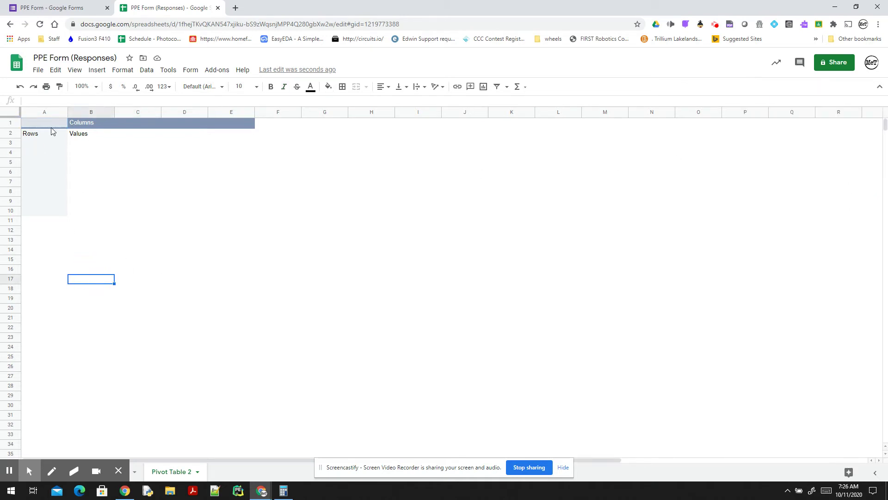
pyautogui.click(44, 127)
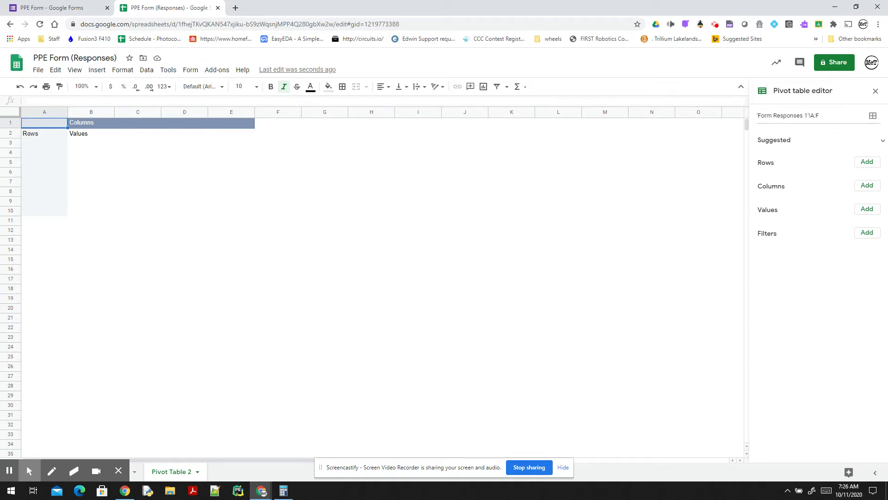
# - Add Item to the pivot table's rows and Quantity, summarized by SUM, to its values
pyautogui.click(866, 165)
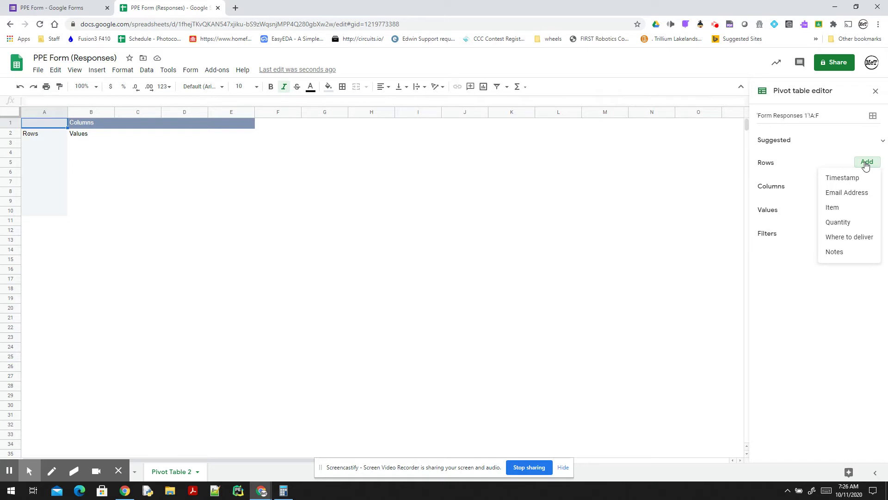
pyautogui.click(833, 208)
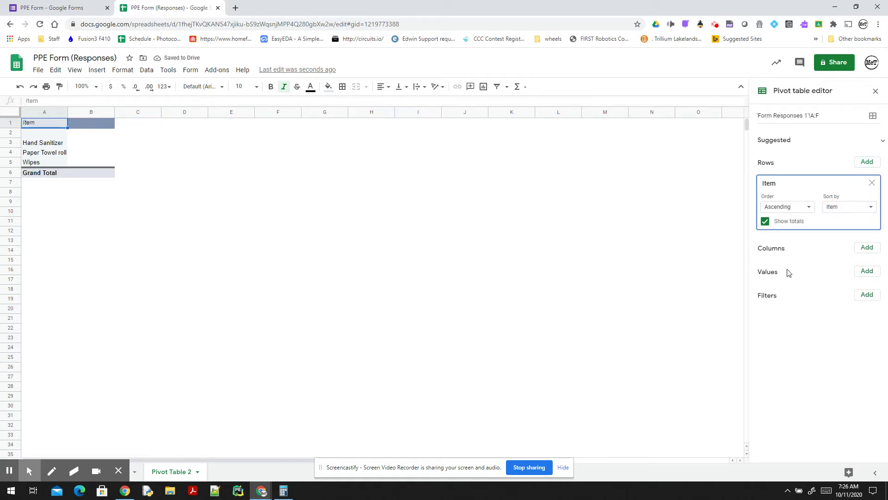
pyautogui.click(868, 273)
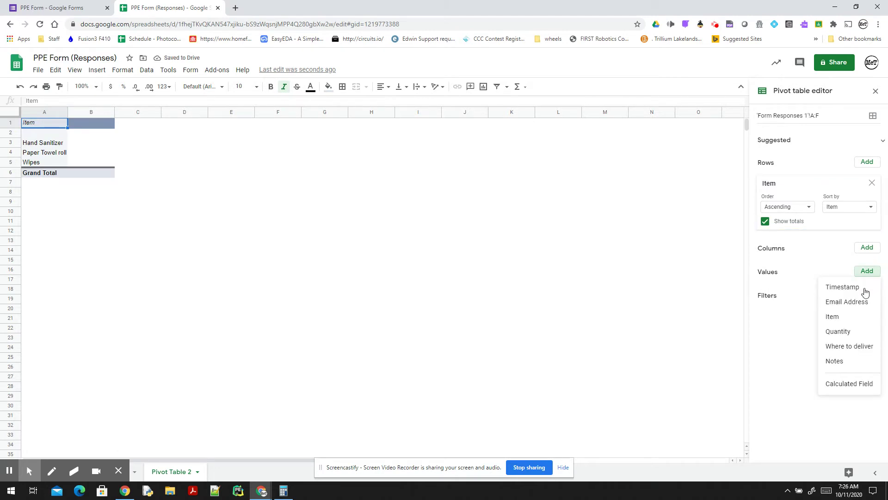
pyautogui.click(856, 334)
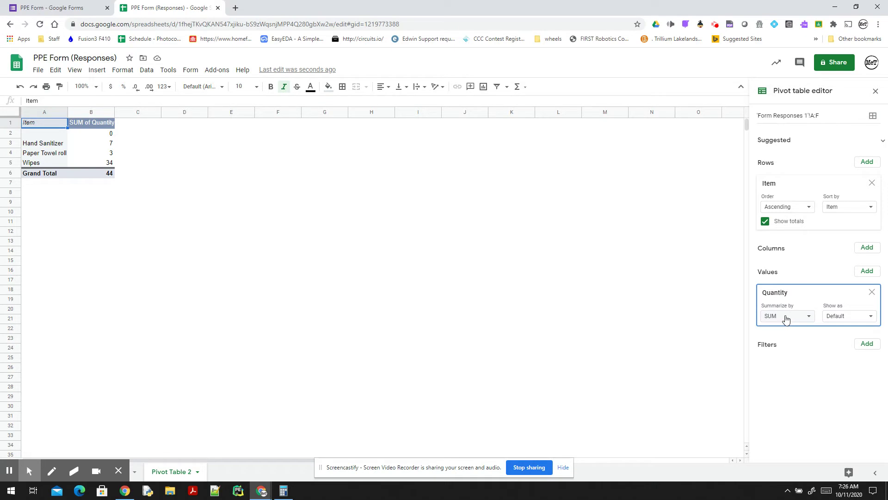
pyautogui.click(79, 162)
# - Switch to the PPE Form's questions and examine the response validation settings of the Quantity question
pyautogui.click(67, 9)
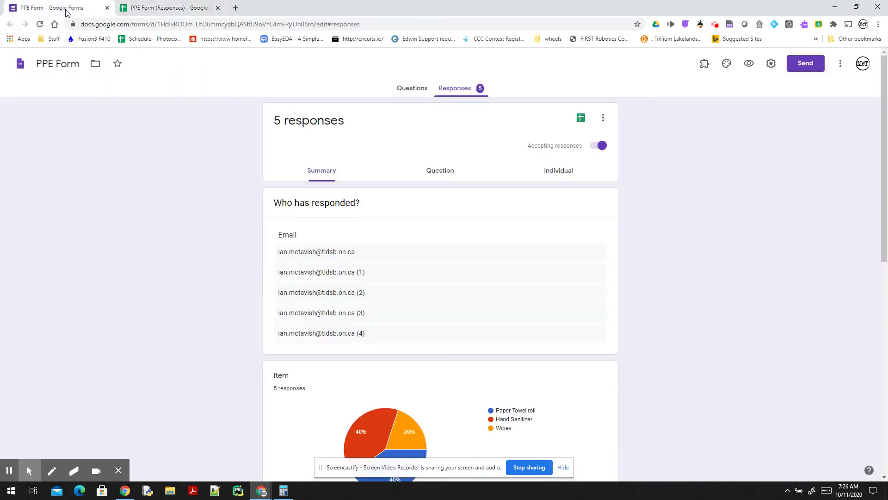
pyautogui.click(411, 89)
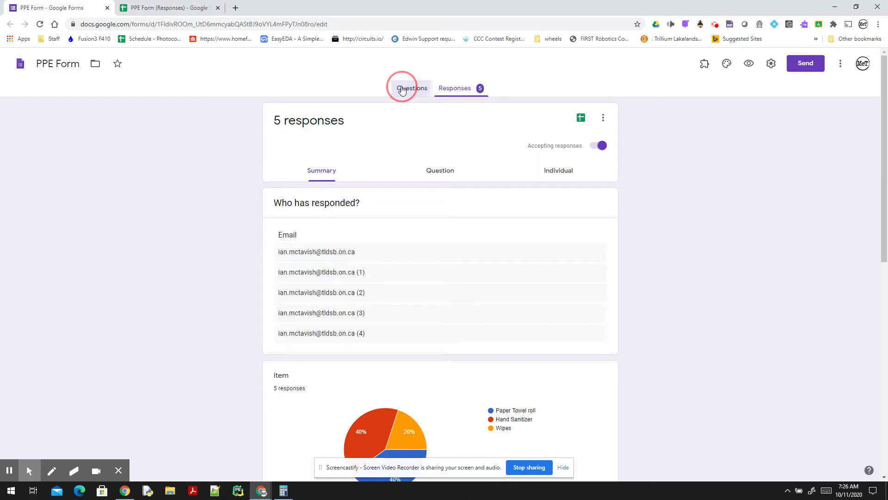
pyautogui.scroll(-4, 227, 315)
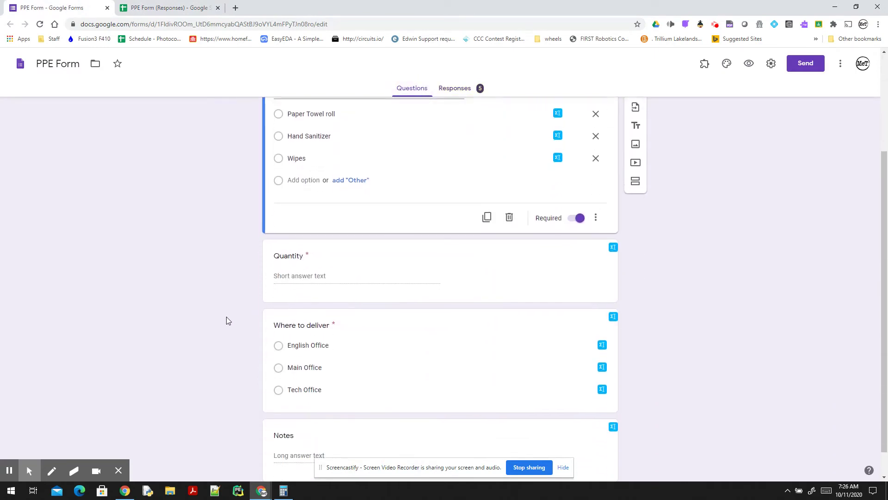
pyautogui.click(311, 254)
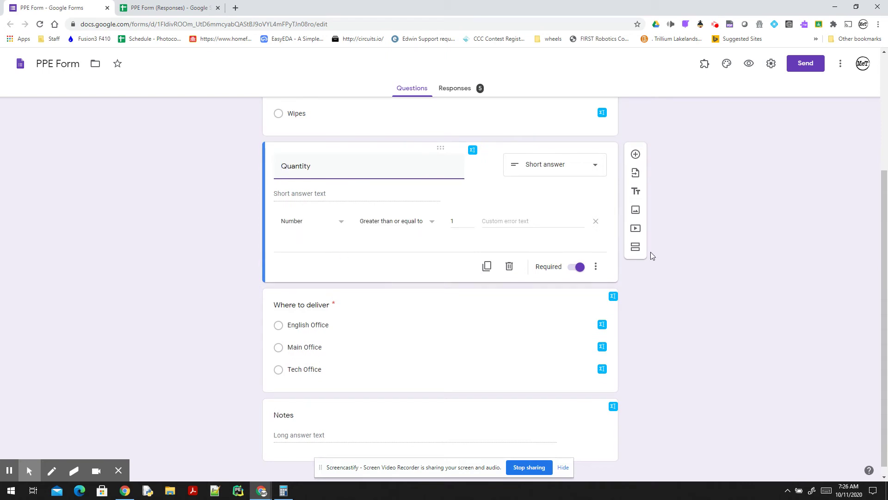
pyautogui.click(595, 267)
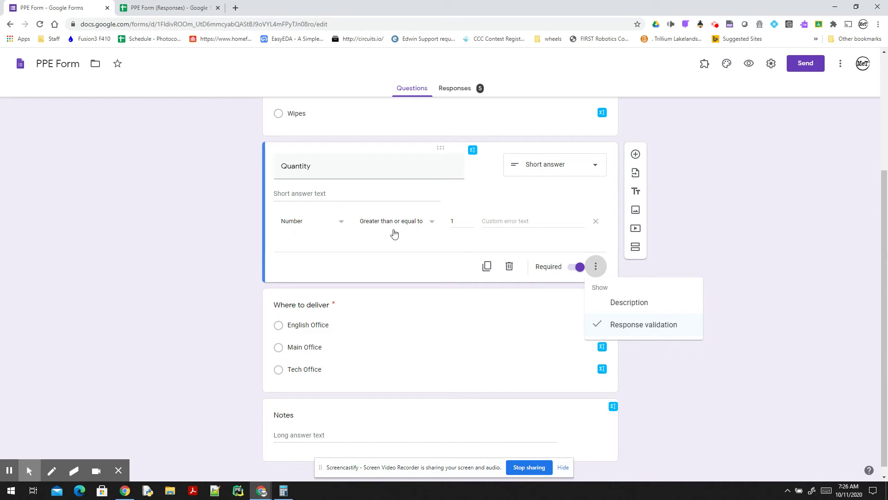
pyautogui.click(368, 196)
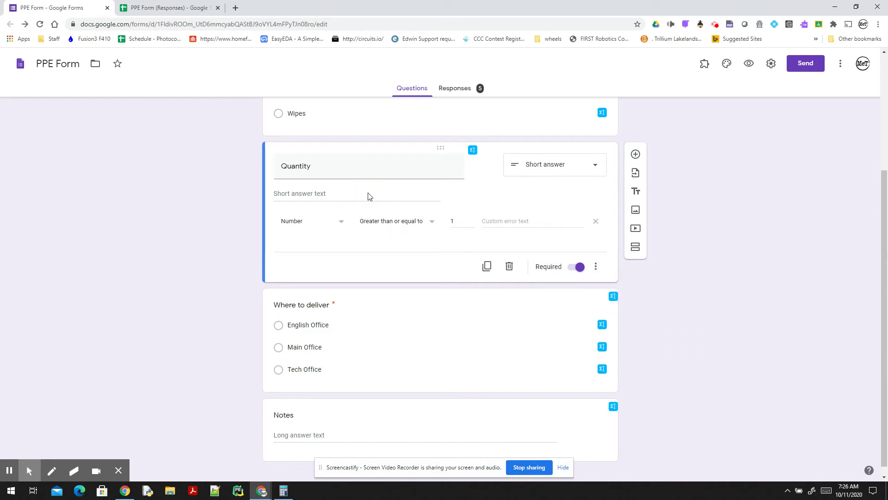
pyautogui.scroll(4, 440, 197)
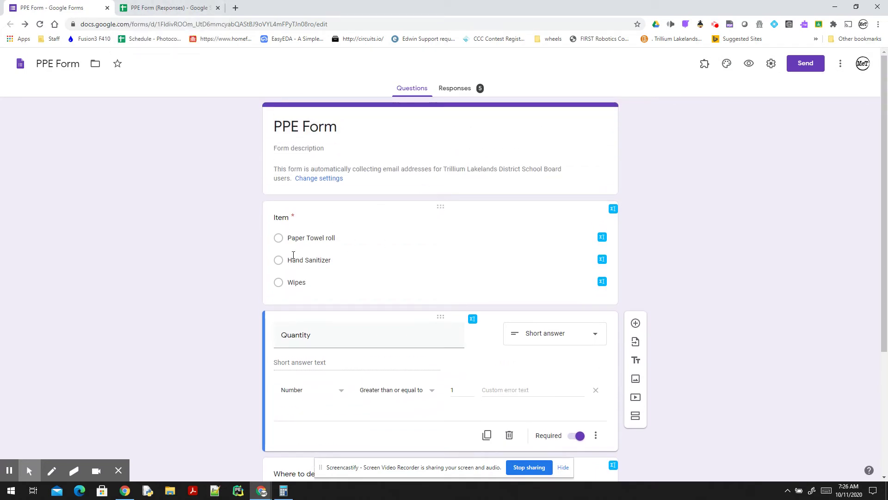
# - Return to the responses spreadsheet and view the form responses sheet and the Pivot Table 2 sheet
pyautogui.click(159, 9)
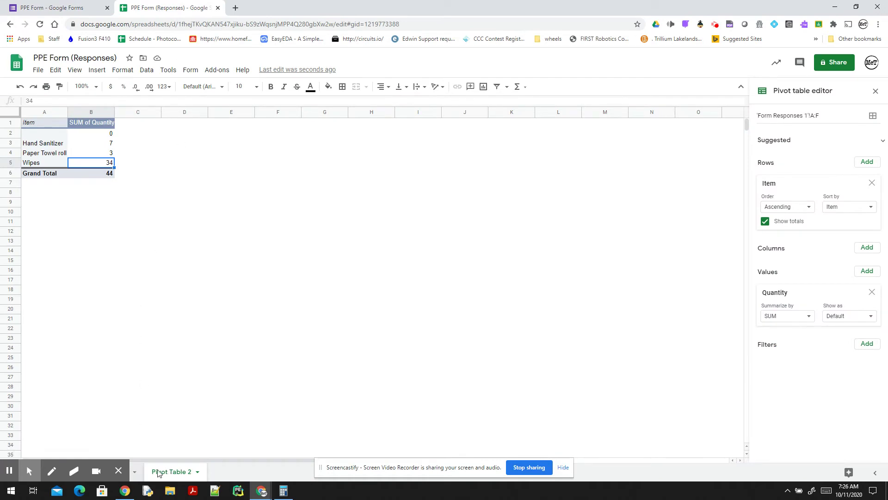
pyautogui.click(138, 474)
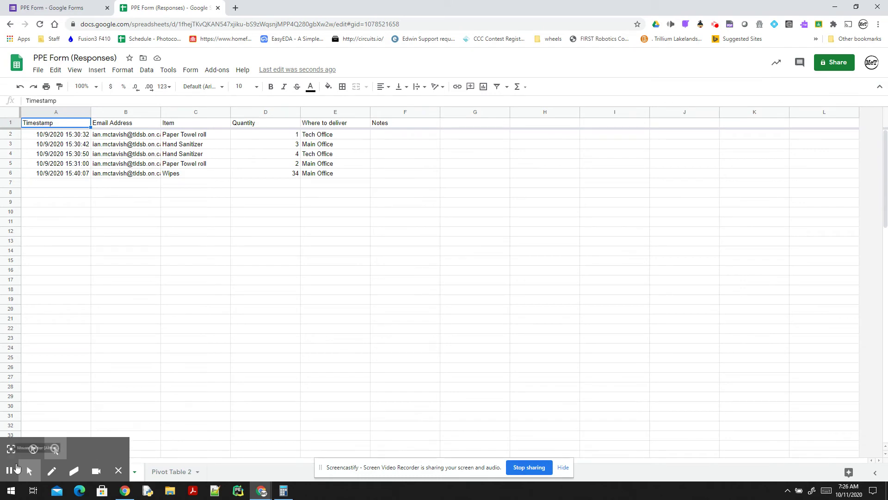
pyautogui.hotkey('ctrl', 'Tab')
pyautogui.hotkey('ctrl', 'Tab')
pyautogui.click(168, 471)
pyautogui.hotkey('ctrl', 'Tab')
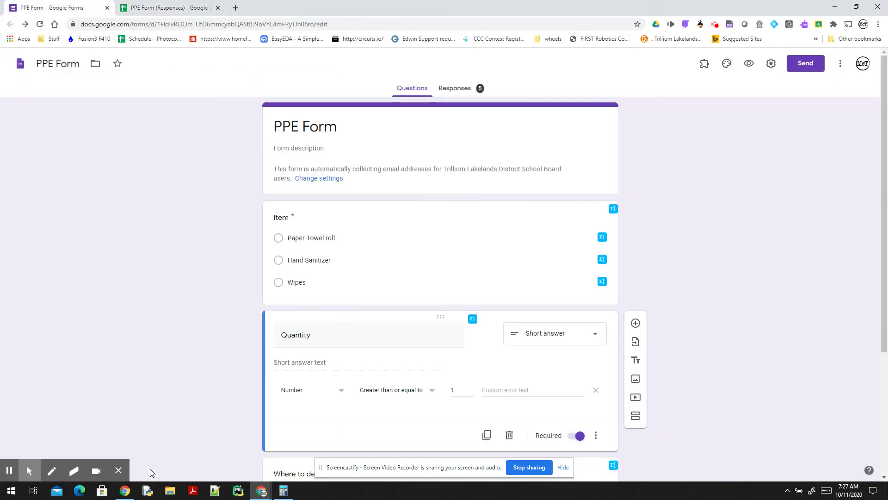
pyautogui.hotkey('ctrl', 'Tab')
pyautogui.hotkey('alt', 'Tab')
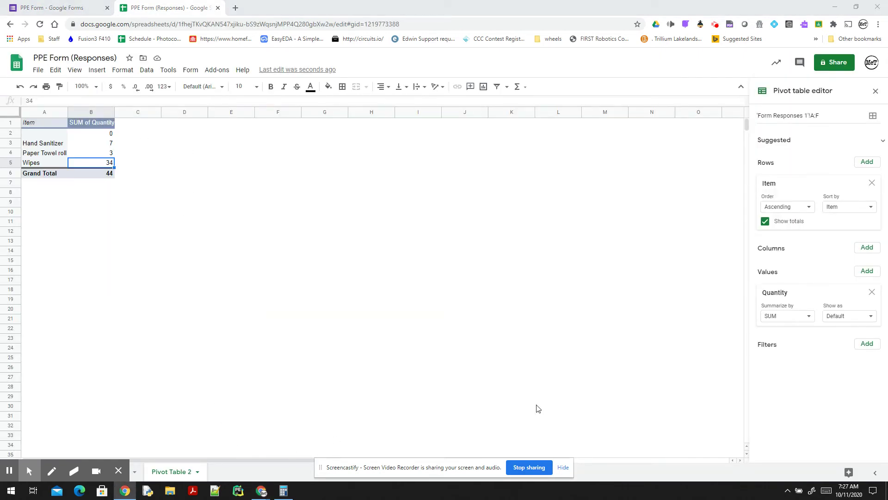
# - Show the form responses sheet again in the responses spreadsheet
pyautogui.click(875, 473)
pyautogui.click(875, 472)
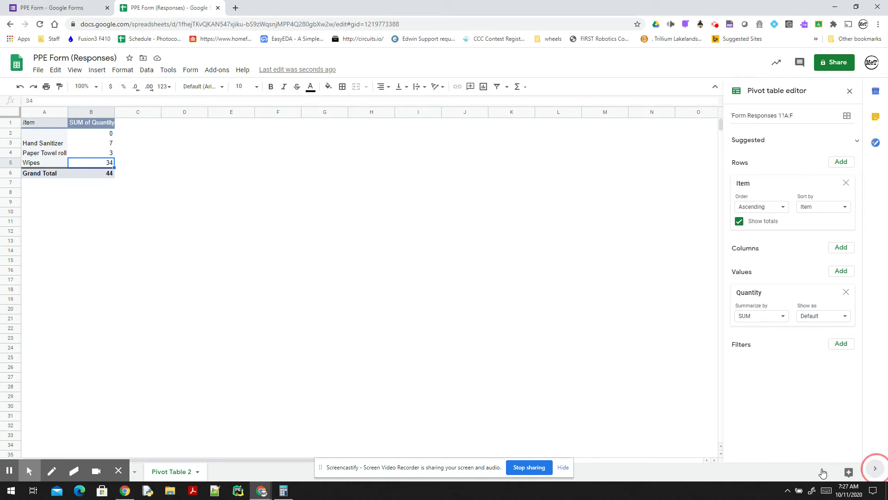
pyautogui.click(229, 472)
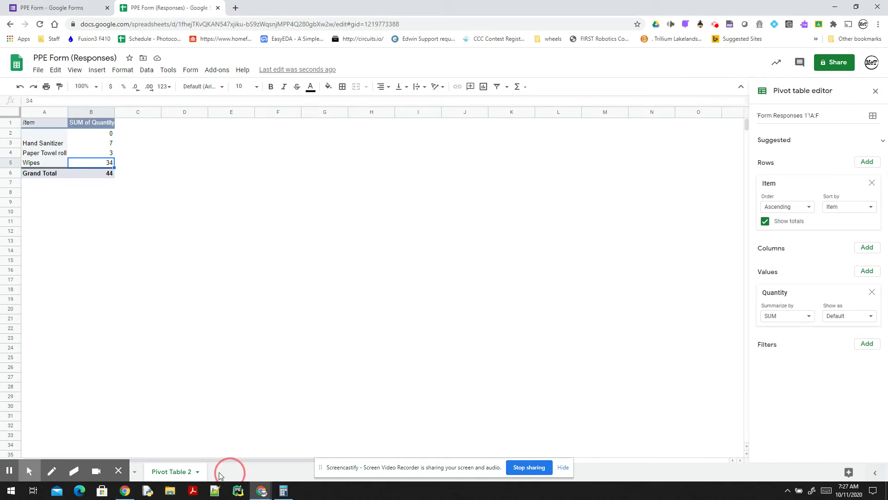
pyautogui.click(138, 472)
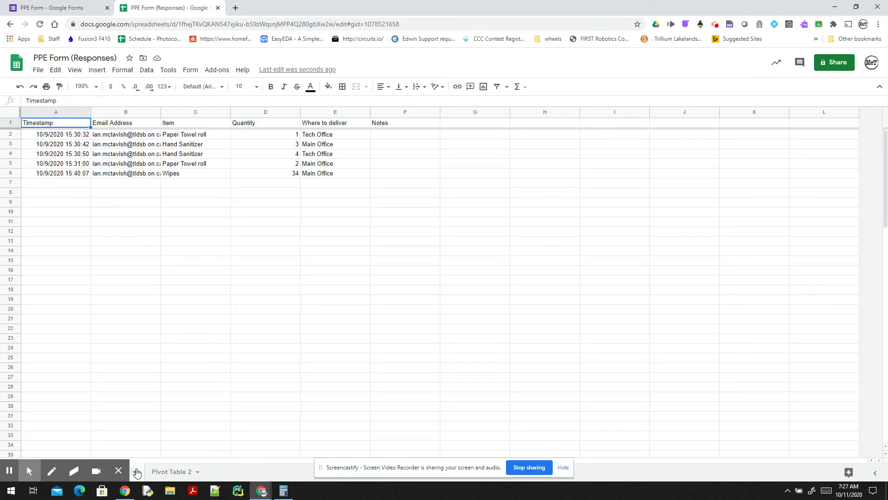
# - Examine the Item entries in the form responses and compare the Quantity values of the two Paper Towel roll requests
pyautogui.click(208, 235)
pyautogui.click(63, 144)
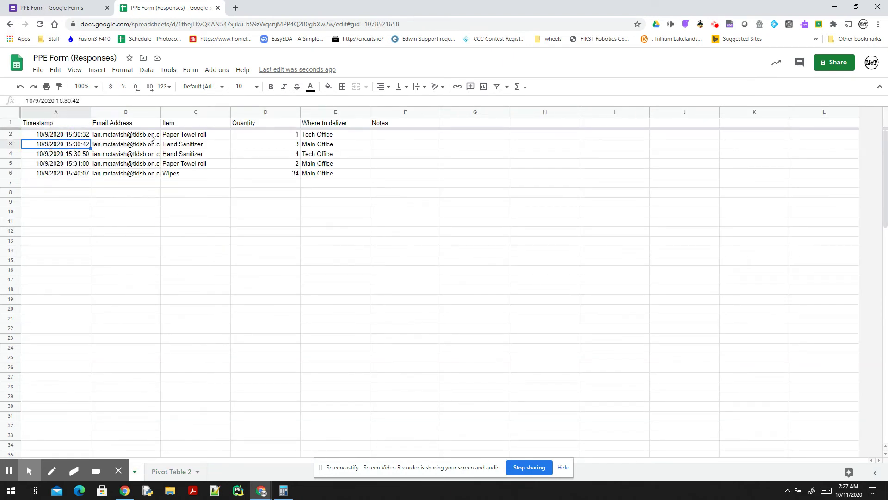
pyautogui.click(180, 124)
pyautogui.click(185, 134)
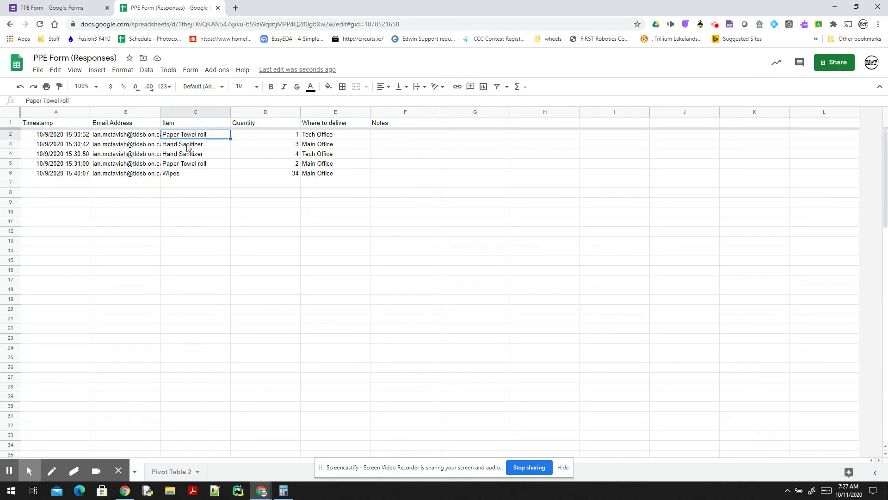
pyautogui.click(186, 144)
pyautogui.click(187, 153)
pyautogui.click(187, 166)
pyautogui.click(189, 174)
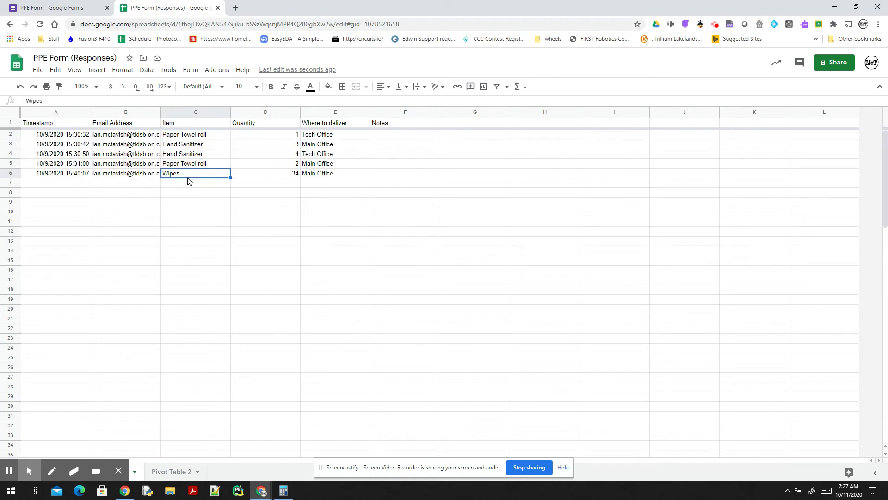
pyautogui.click(188, 137)
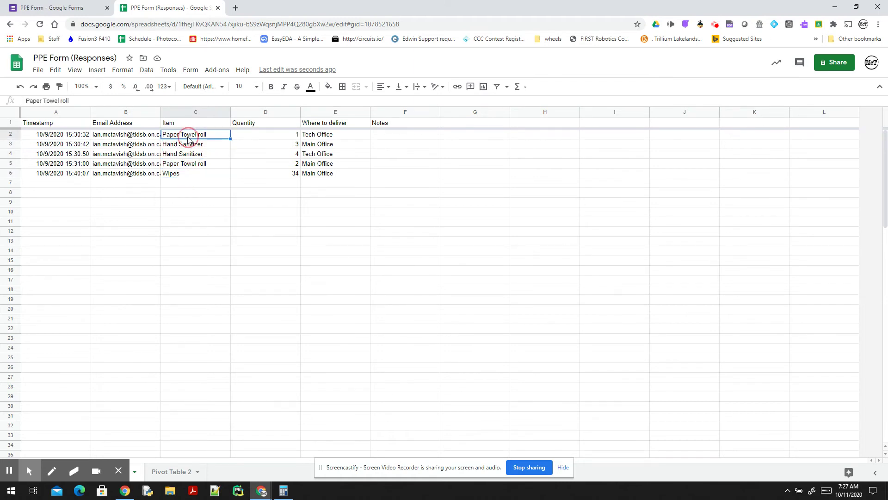
pyautogui.click(178, 167)
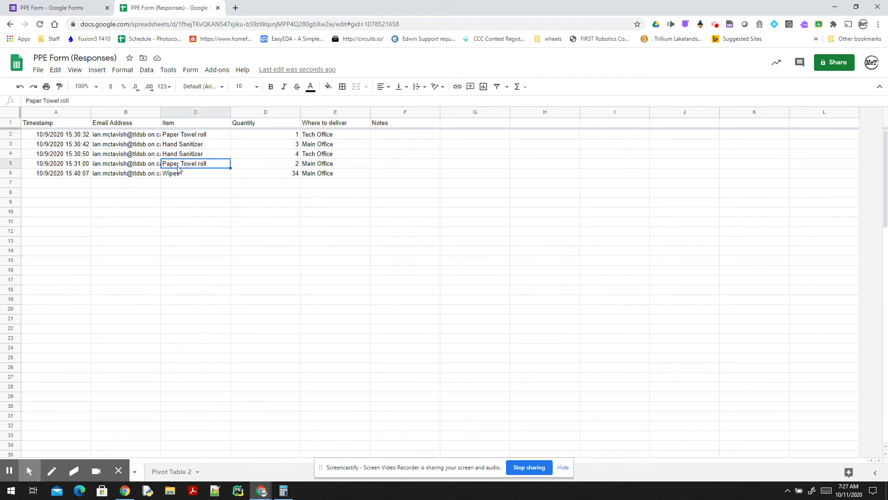
pyautogui.click(282, 139)
pyautogui.click(278, 162)
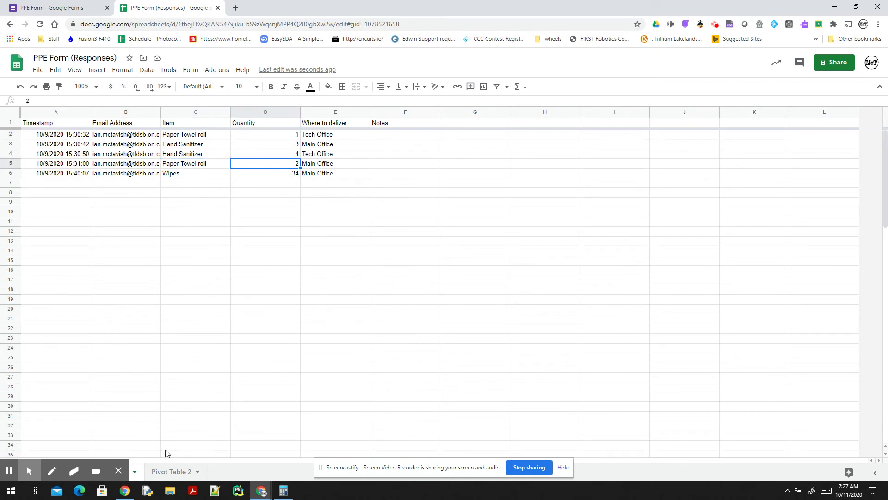
# - Return to the Pivot Table 2 sheet, add Where to deliver to the columns and check the quantities per office
pyautogui.click(175, 472)
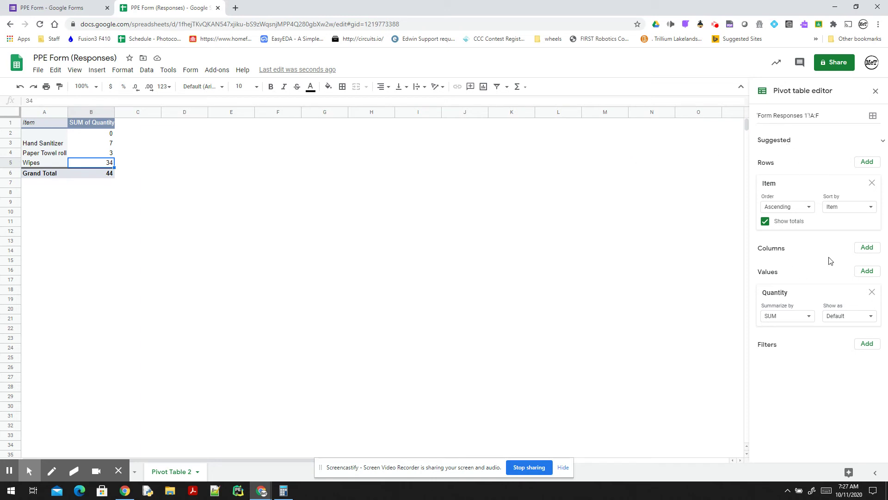
pyautogui.click(867, 248)
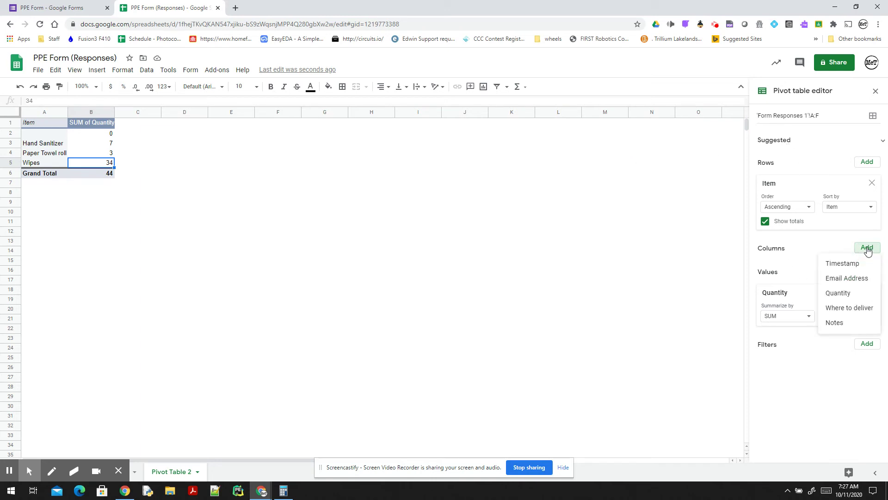
pyautogui.click(849, 308)
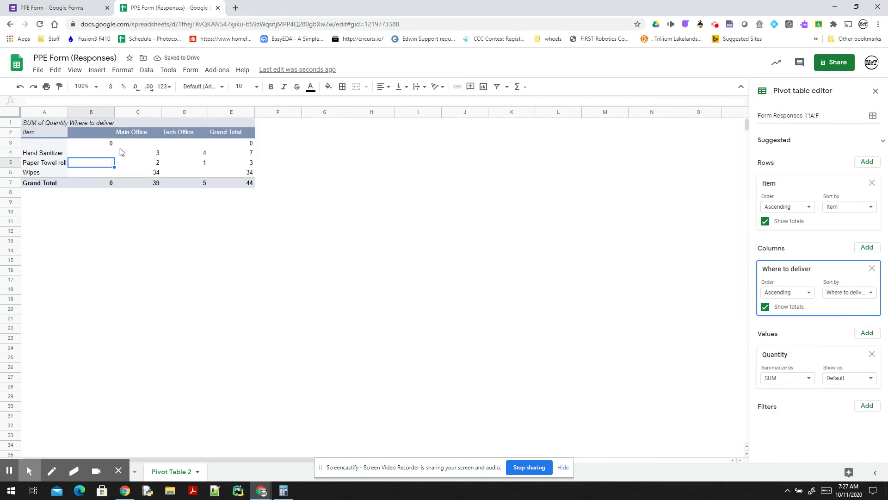
pyautogui.click(250, 155)
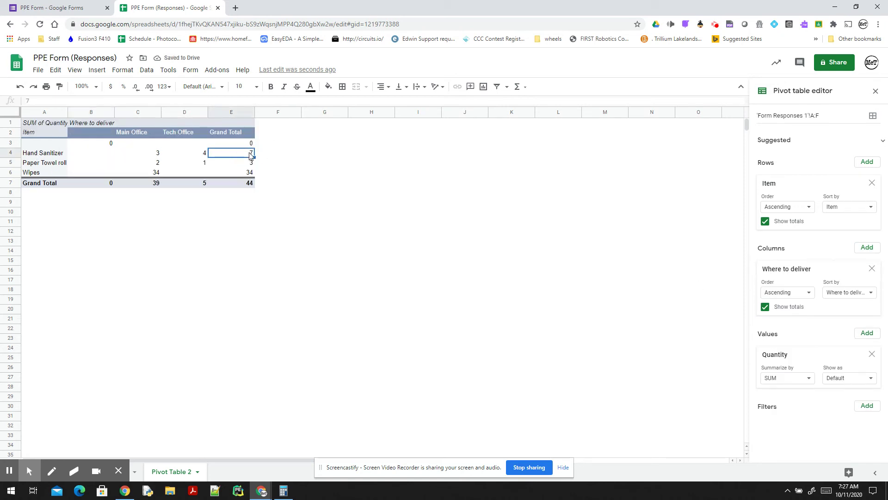
pyautogui.click(235, 170)
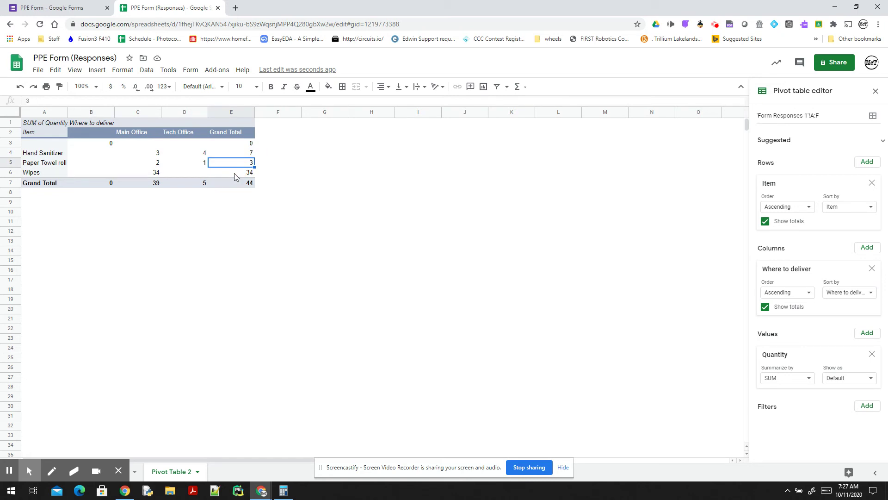
pyautogui.click(155, 153)
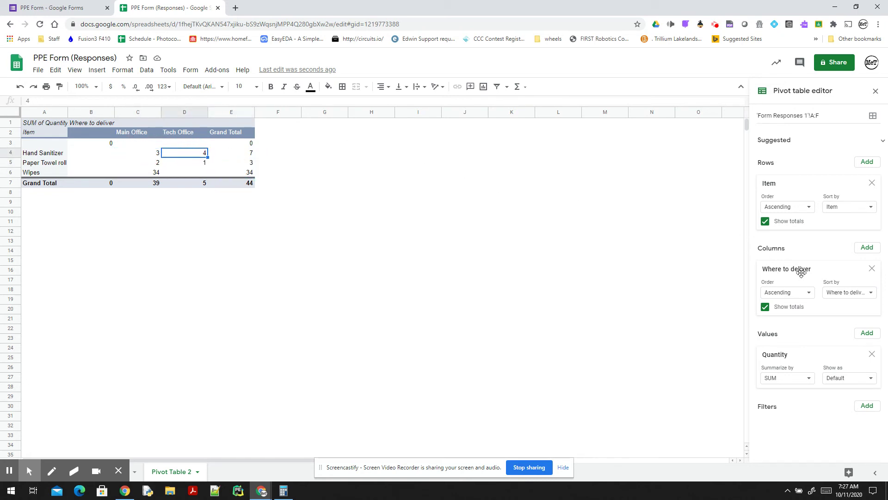
# - Rearrange the pivot table with Where to deliver in the rows and Item in the columns, and check each office's quantities
pyautogui.moveTo(798, 269); pyautogui.dragTo(798, 179)
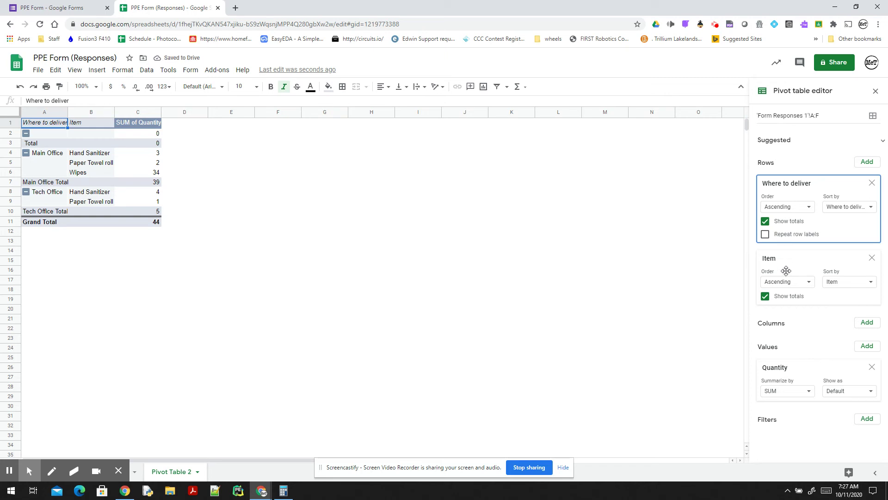
pyautogui.moveTo(787, 270); pyautogui.dragTo(784, 314)
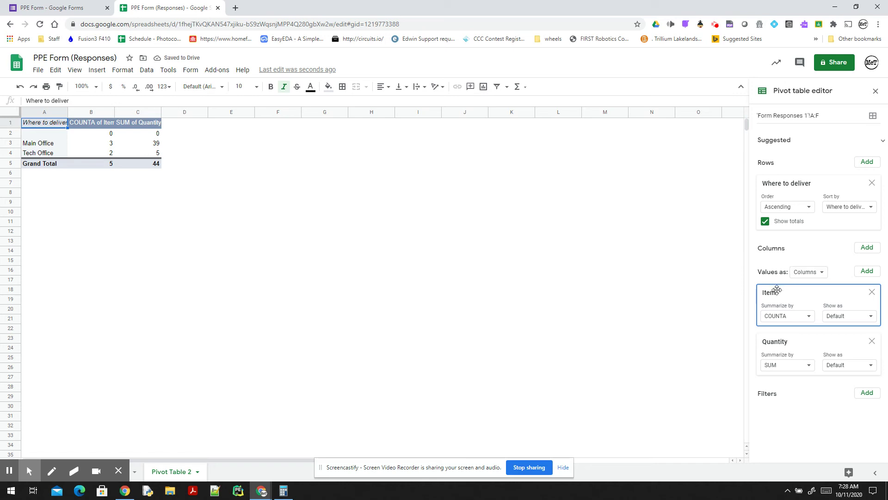
pyautogui.moveTo(777, 291); pyautogui.dragTo(779, 260)
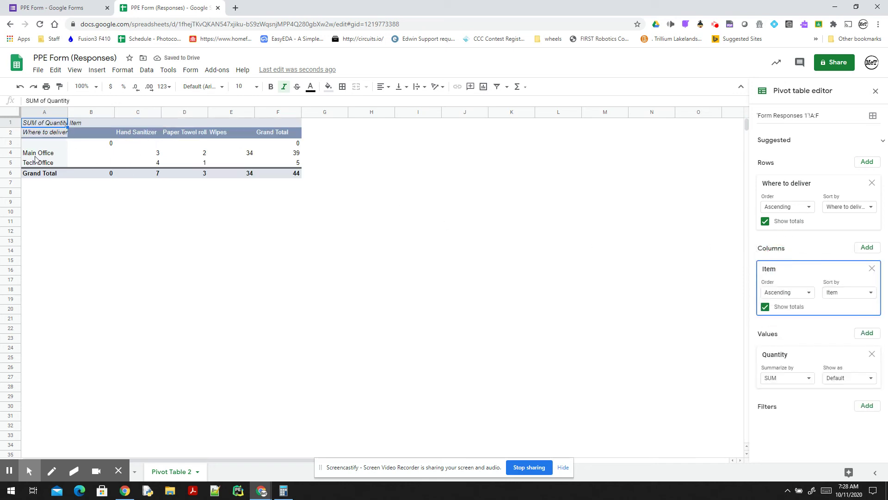
pyautogui.click(58, 153)
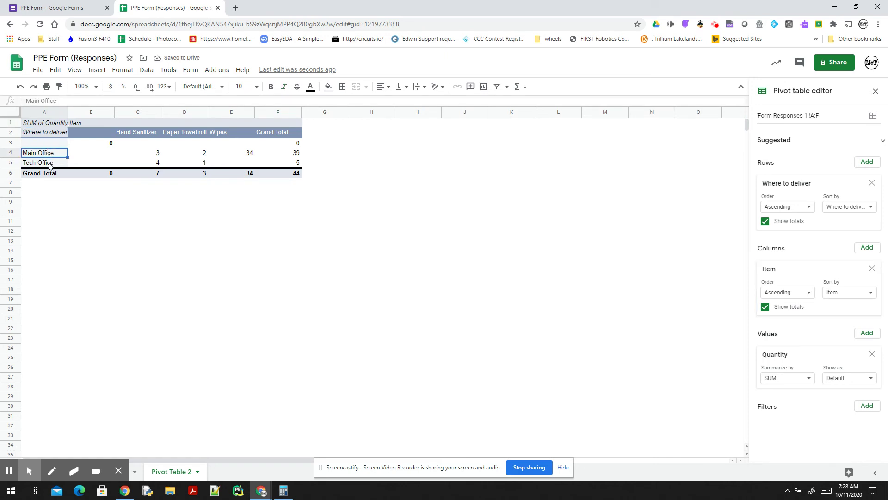
pyautogui.click(62, 163)
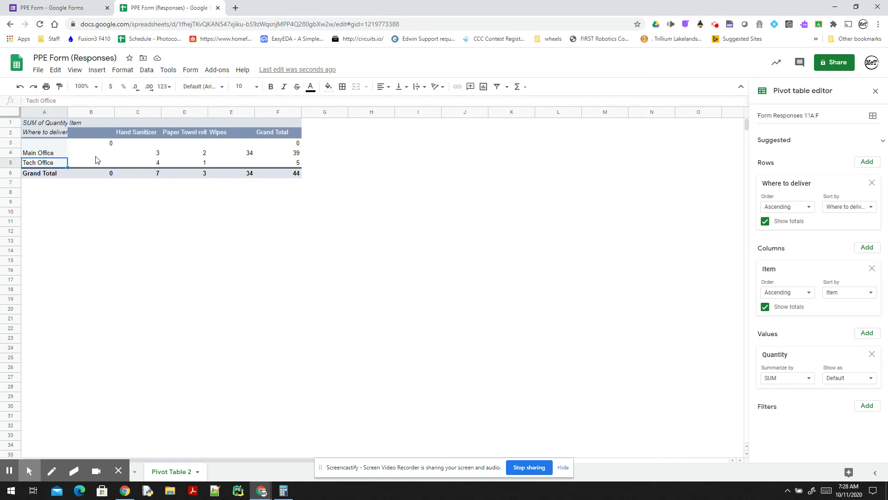
pyautogui.click(149, 154)
pyautogui.click(226, 154)
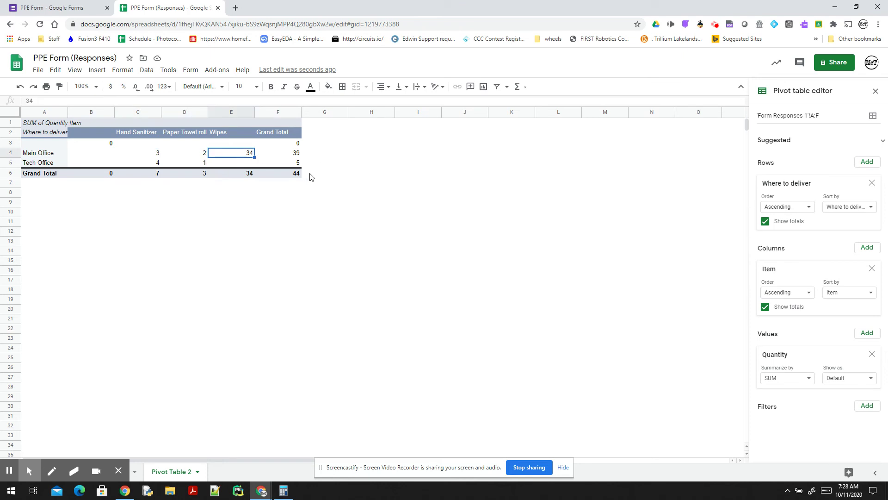
# - Switch to the PPE Form's editor, copy the form's share link and open it in a new browser tab
pyautogui.click(38, 10)
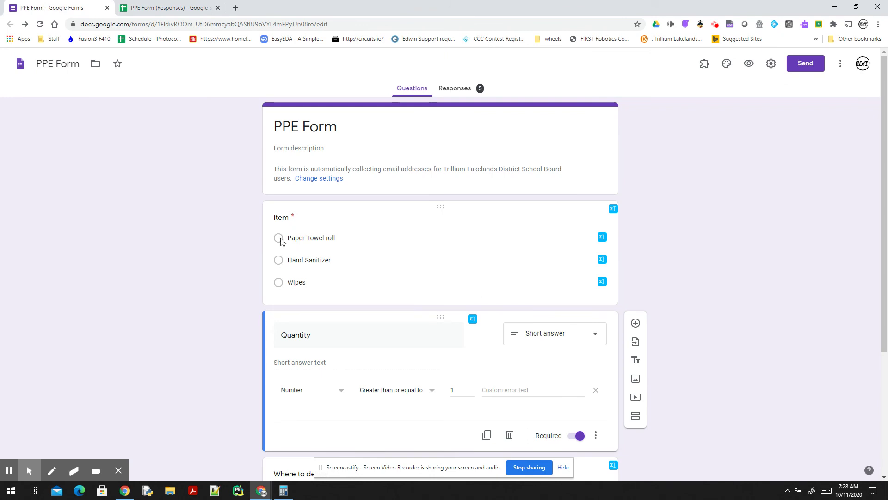
pyautogui.click(162, 10)
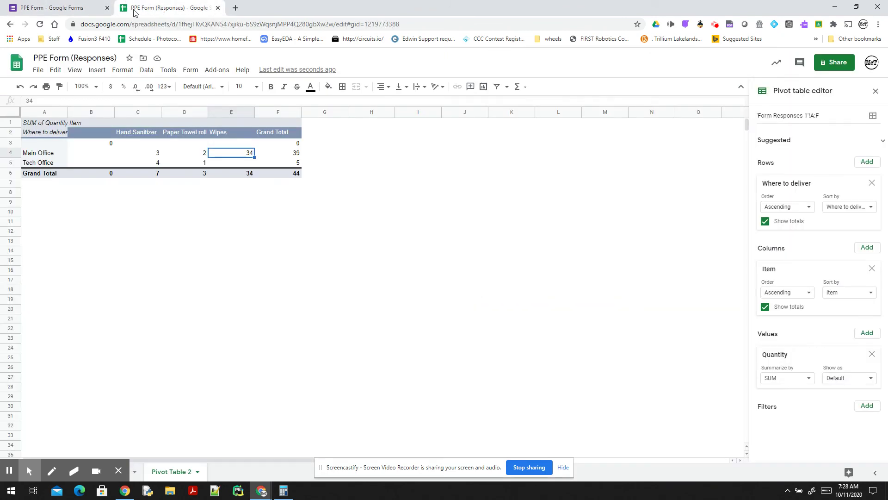
pyautogui.click(39, 13)
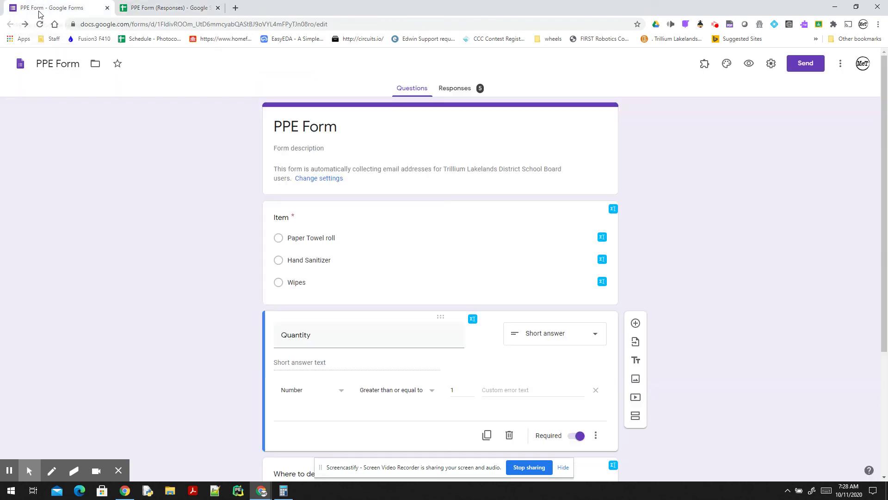
pyautogui.click(281, 282)
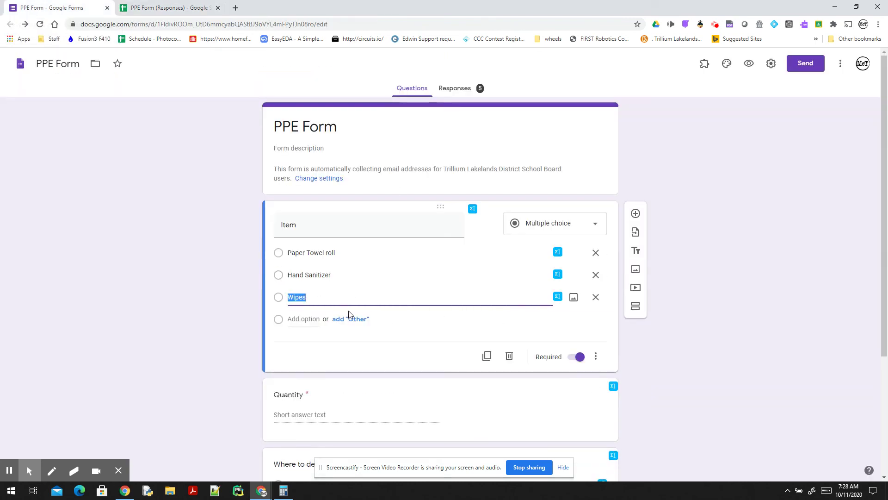
pyautogui.click(804, 63)
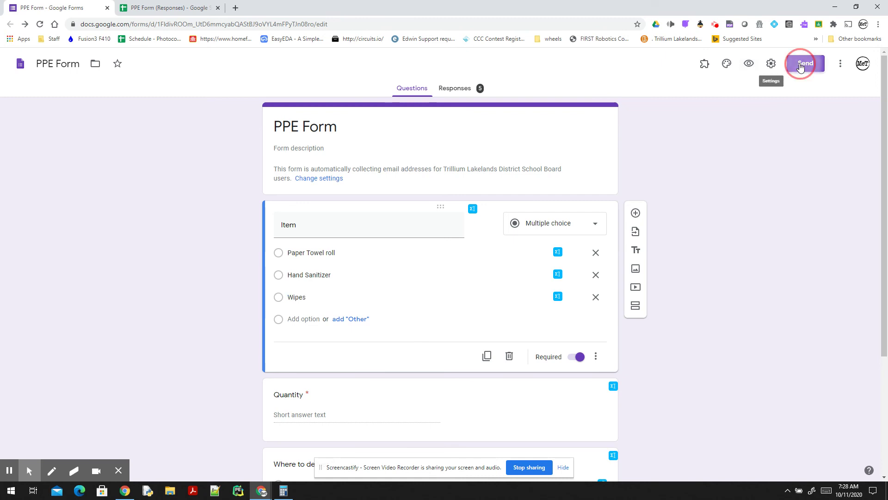
pyautogui.click(404, 140)
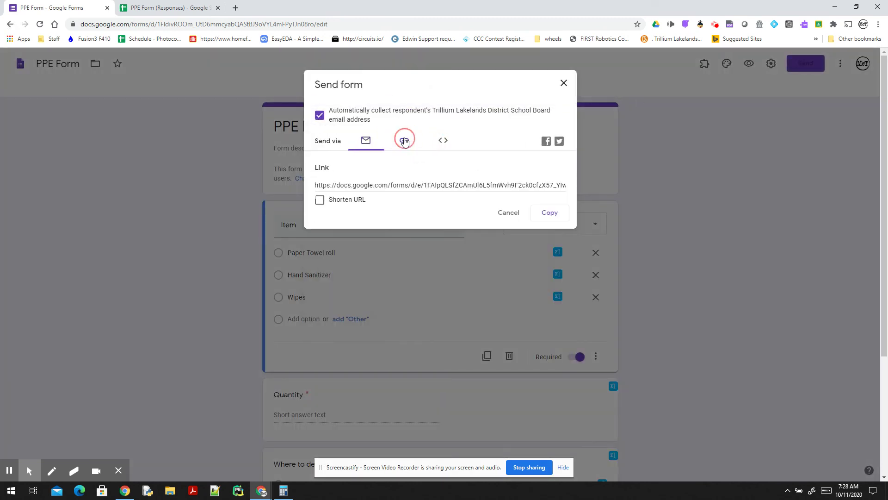
pyautogui.click(544, 213)
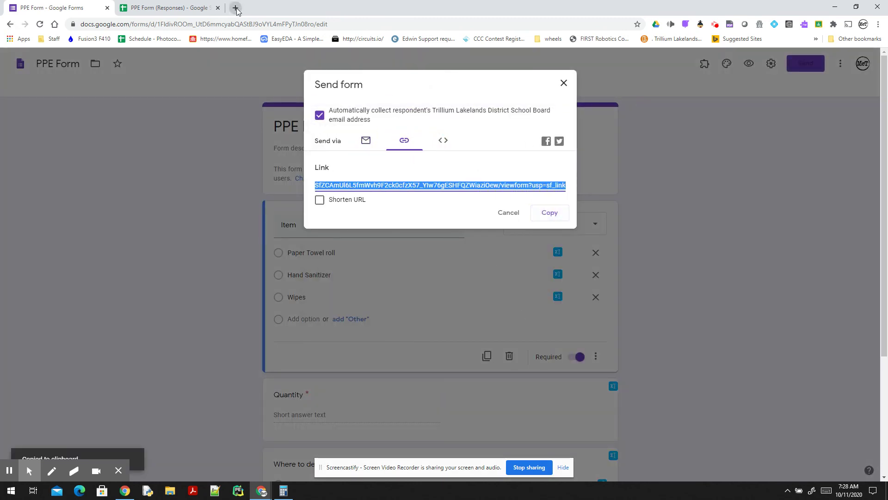
pyautogui.click(236, 8)
pyautogui.hotkey('ctrl', 'v')
pyautogui.press('Return')
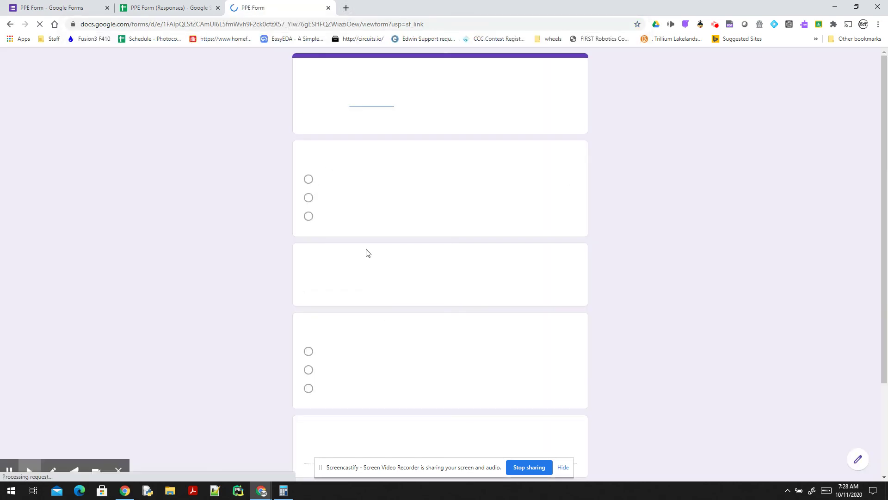
# - Fill in and submit a form response requesting 100 Wipes for delivery to the Tech Office
pyautogui.click(311, 220)
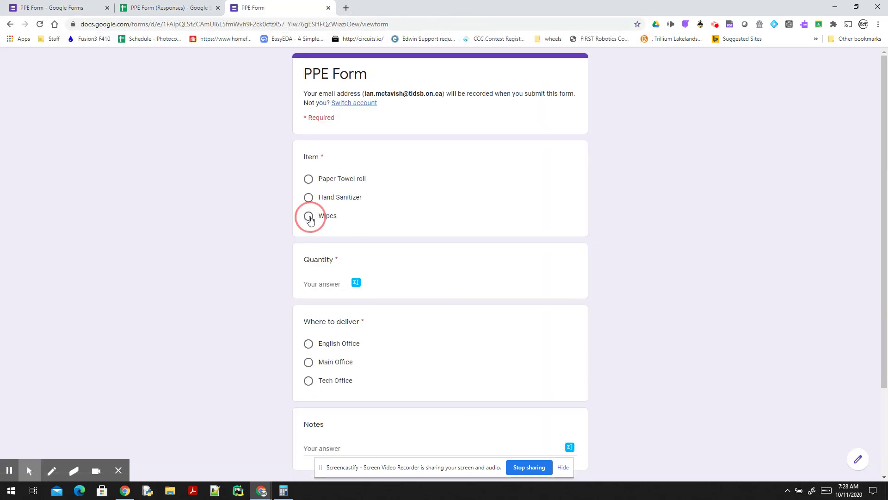
pyautogui.click(318, 285)
pyautogui.write('100')
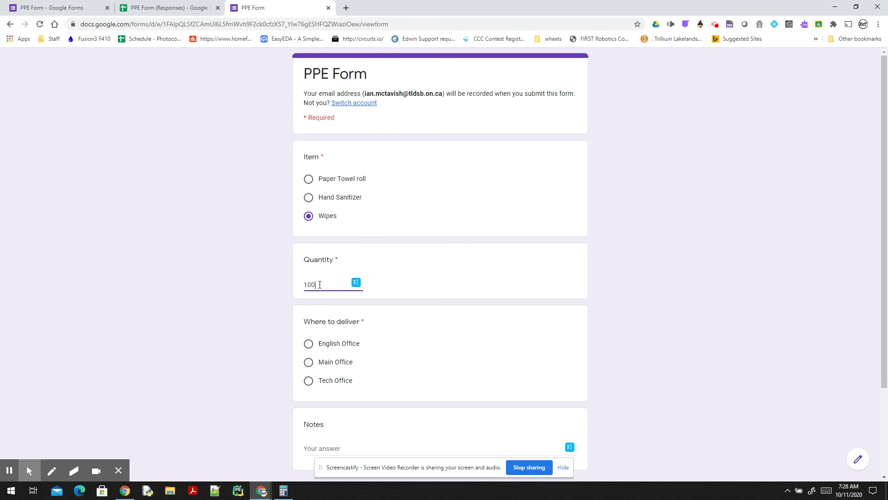
pyautogui.click(309, 382)
pyautogui.scroll(-2, 342, 390)
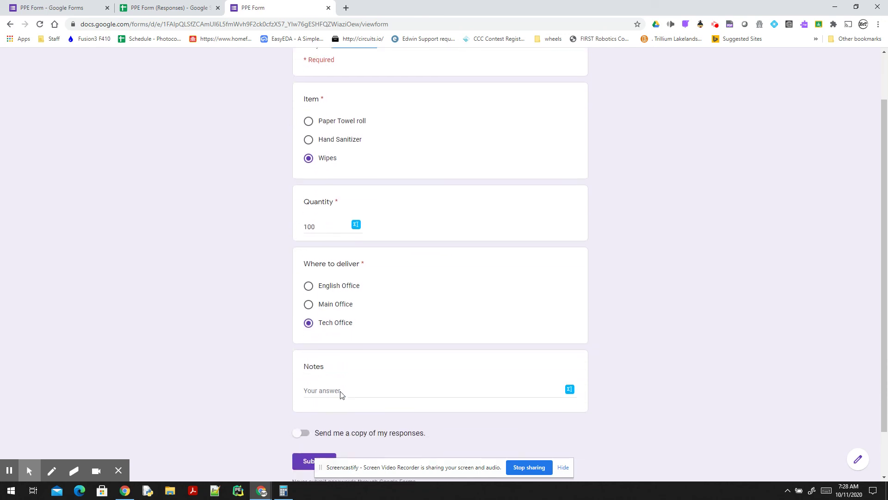
pyautogui.click(319, 431)
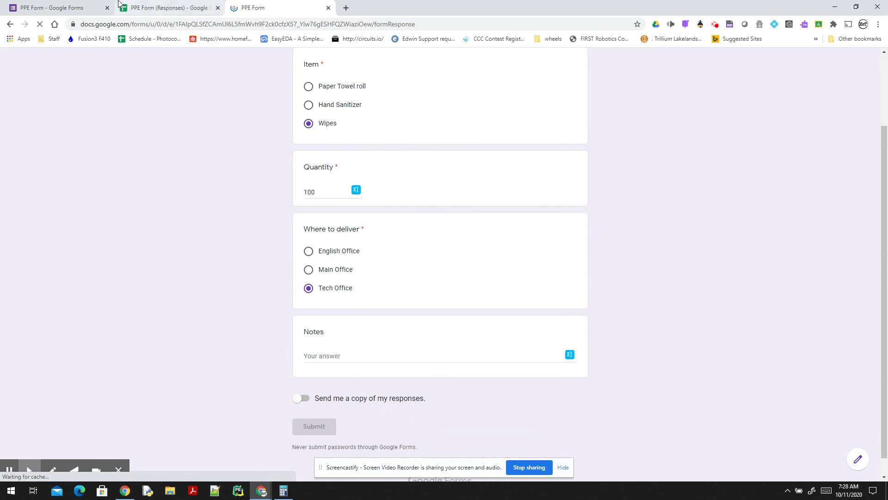
# - Return to the responses spreadsheet and check the Tech Office's Wipes quantity and grand total in the pivot table
pyautogui.click(171, 9)
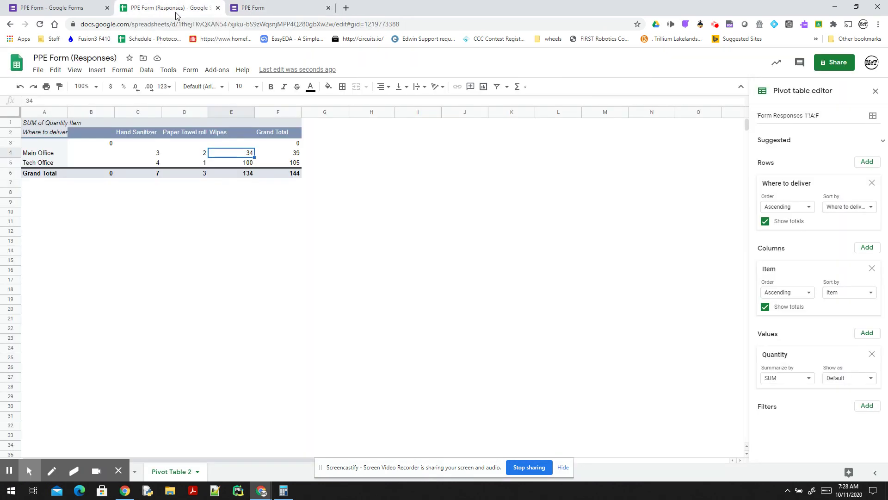
pyautogui.click(239, 164)
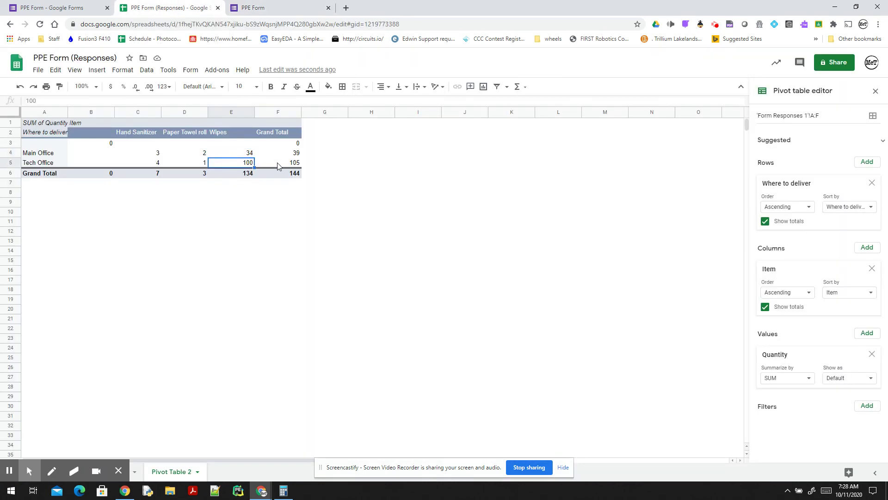
pyautogui.click(277, 164)
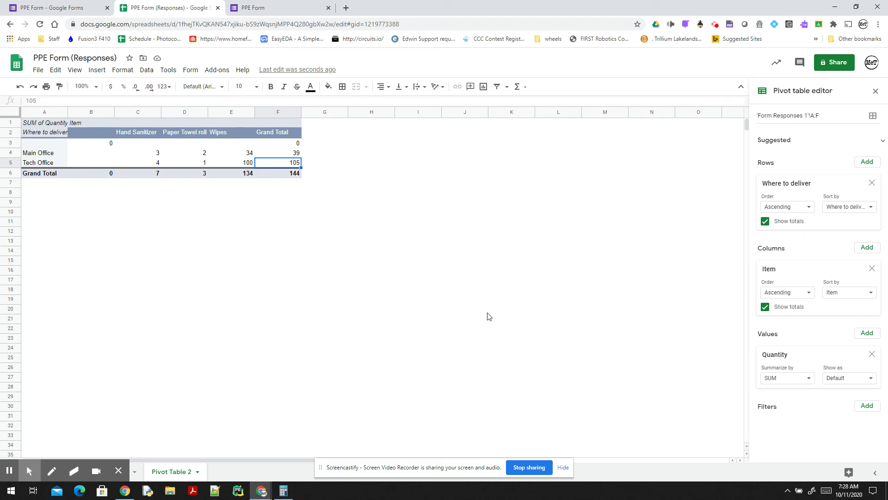
# - Move Item into the pivot table's rows and remove Where to deliver from them
pyautogui.moveTo(815, 271); pyautogui.dragTo(783, 202)
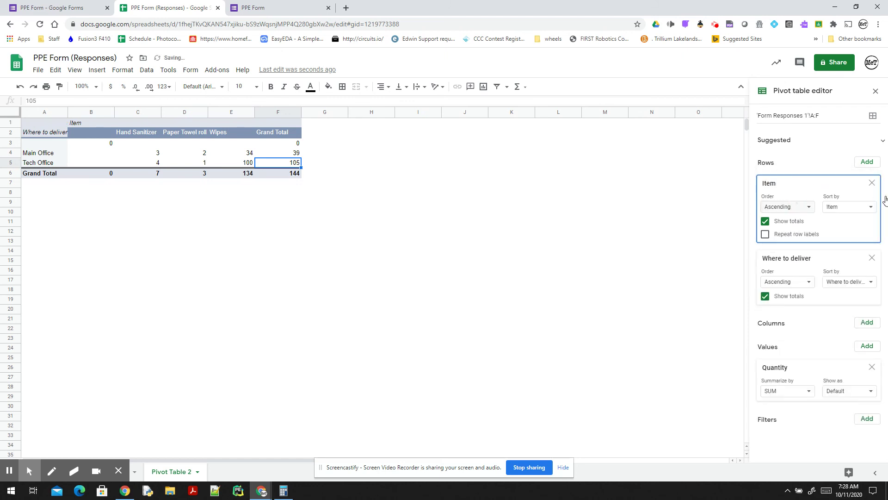
pyautogui.click(872, 257)
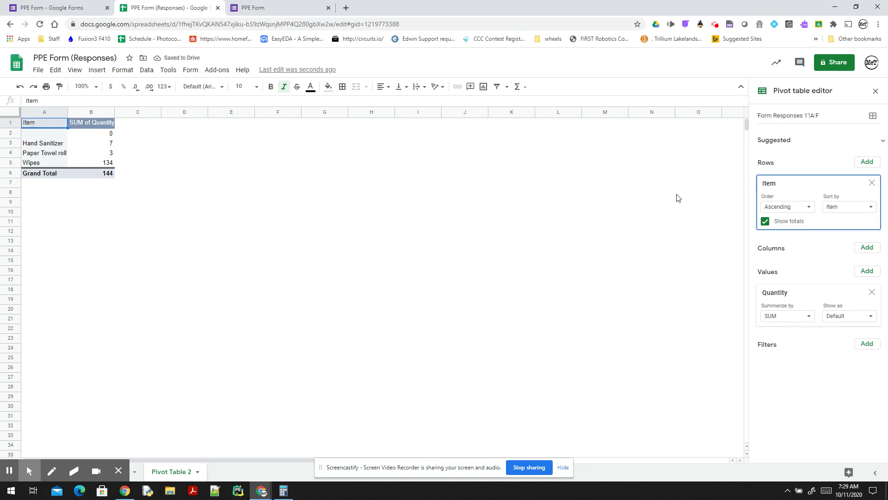
# - View the functions available for summarizing Quantity in the pivot table's values
pyautogui.click(802, 319)
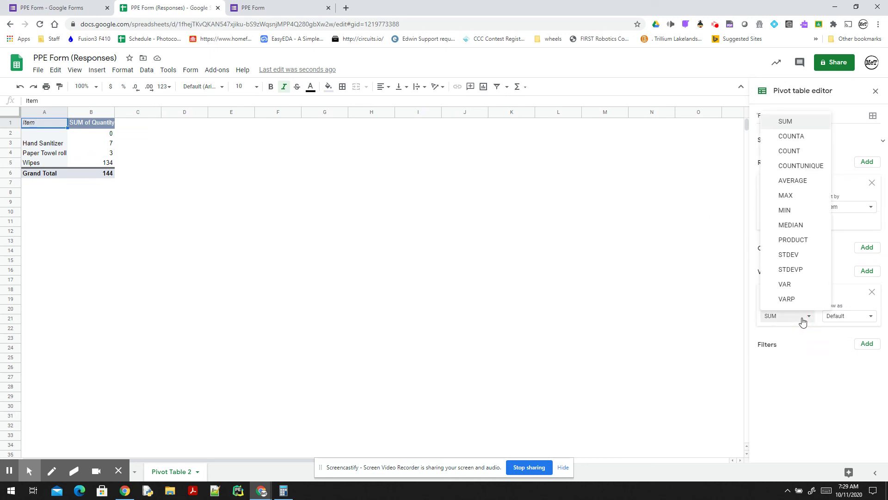
pyautogui.click(802, 385)
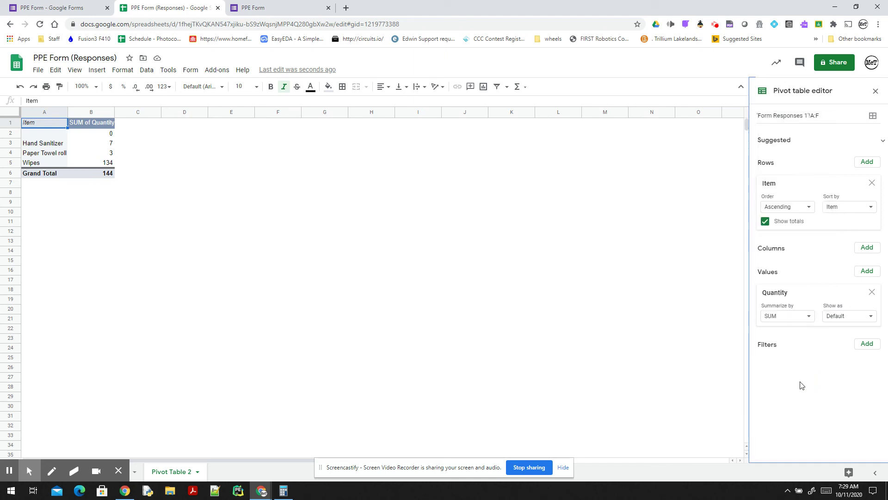